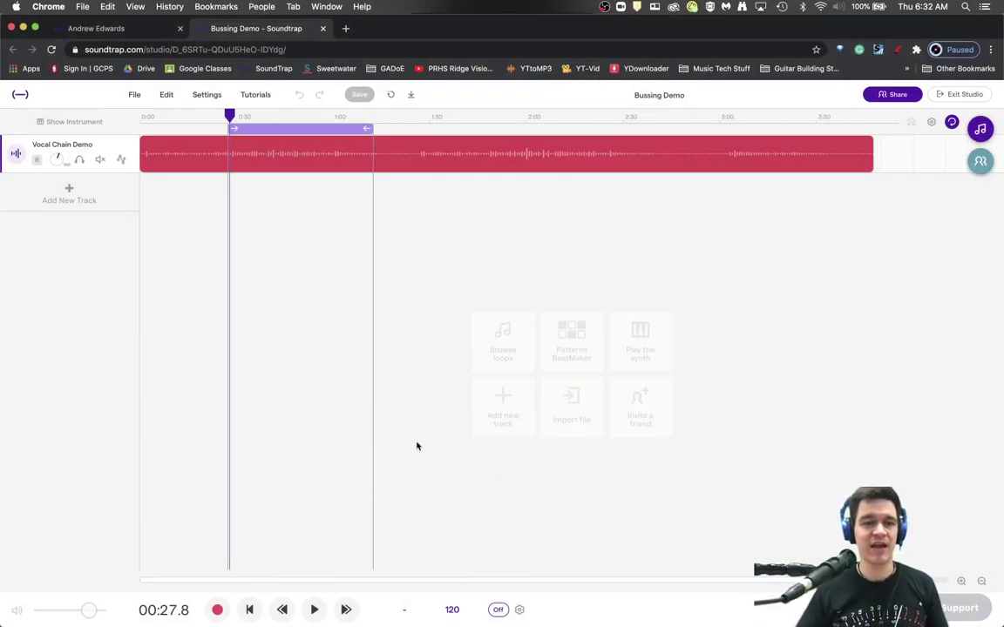
{"action": "left_click", "coordinate": [17, 155]}
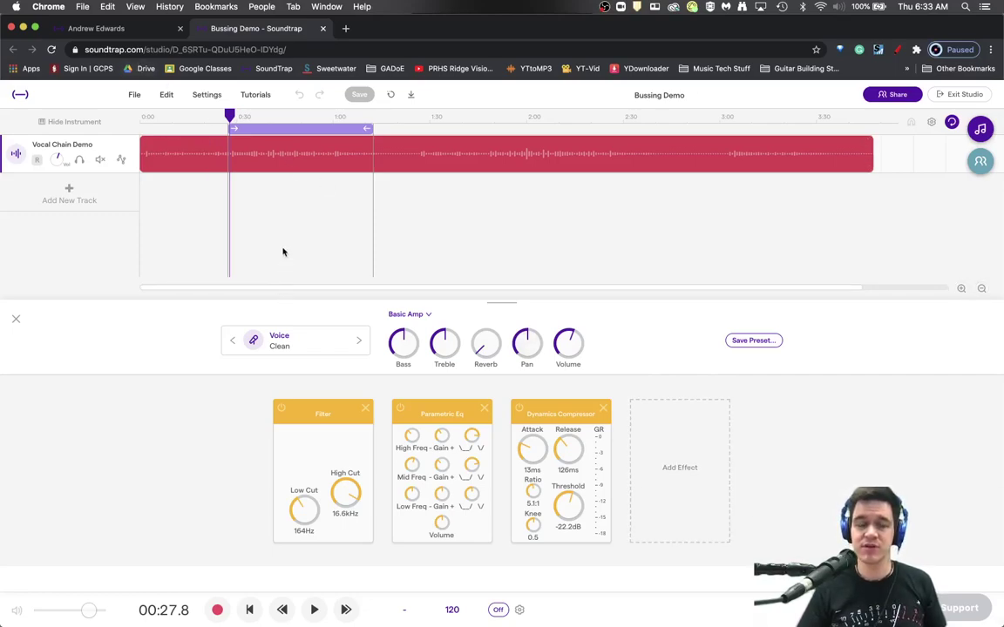
{"action": "key", "text": "space"}
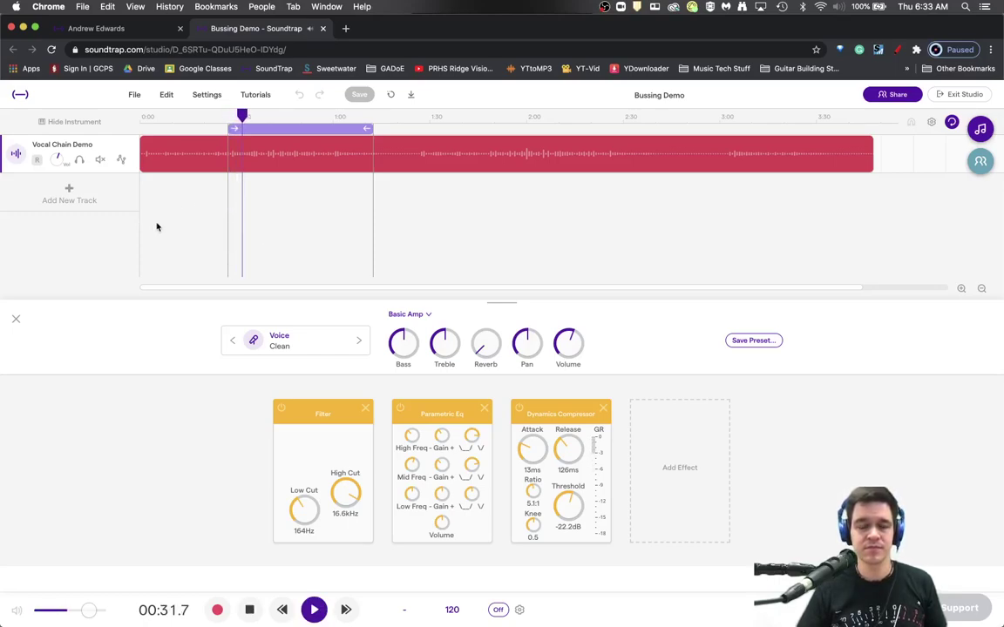
{"action": "key", "text": "space"}
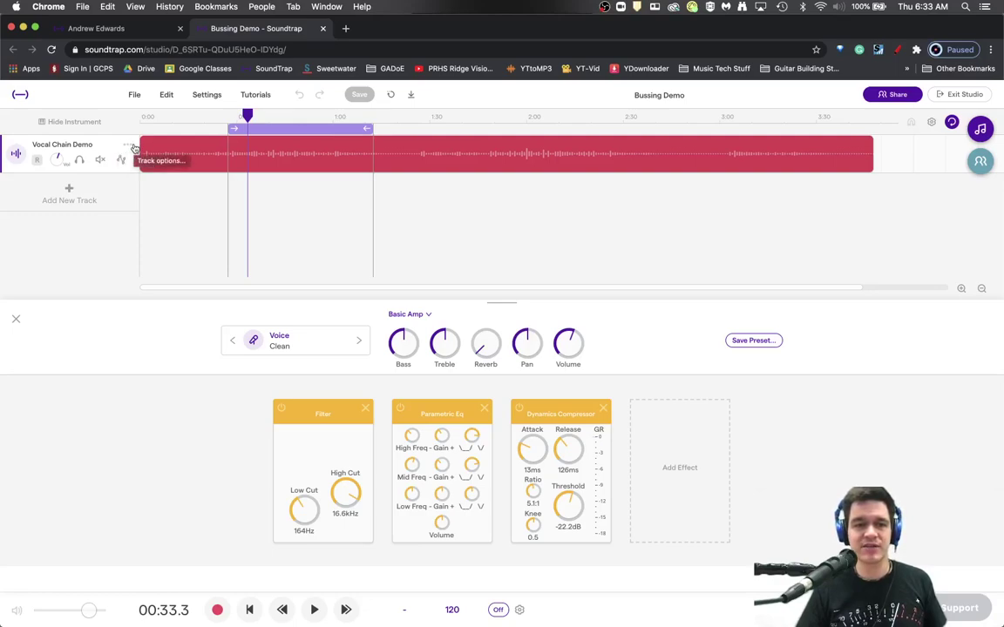
Step: Duplicate the Vocal Chain Demo track and show the copy's Voice Clean effects chain
{"action": "left_click", "coordinate": [129, 146]}
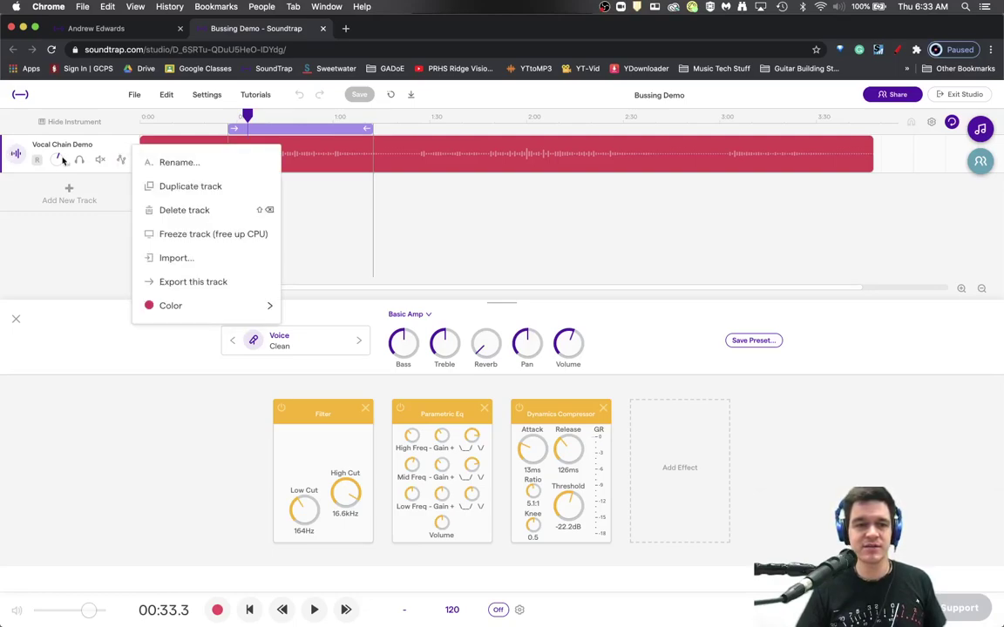
{"action": "left_click", "coordinate": [206, 188]}
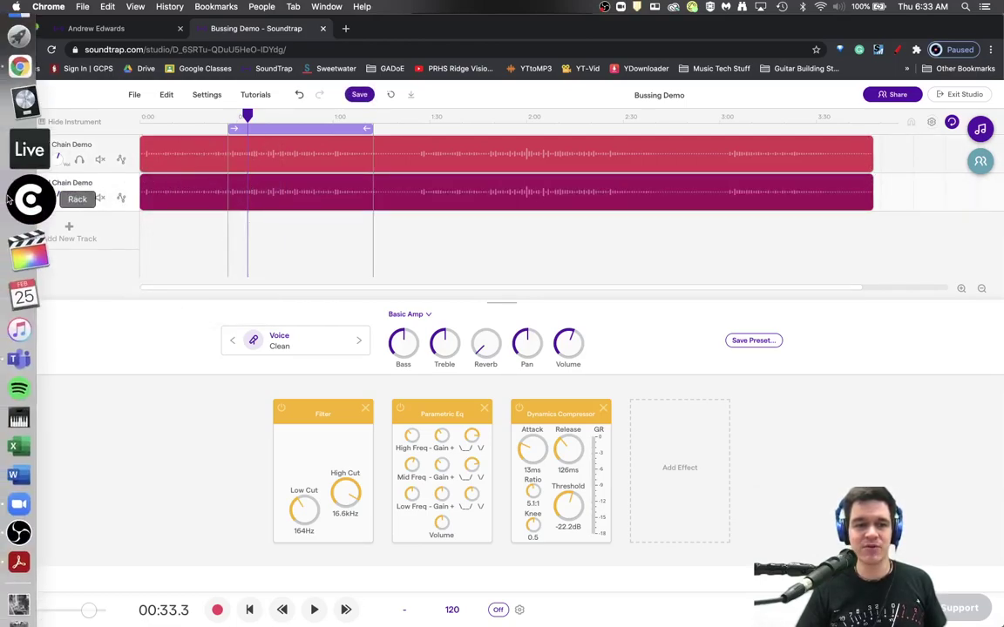
{"action": "left_click", "coordinate": [17, 192]}
{"action": "left_click", "coordinate": [18, 192]}
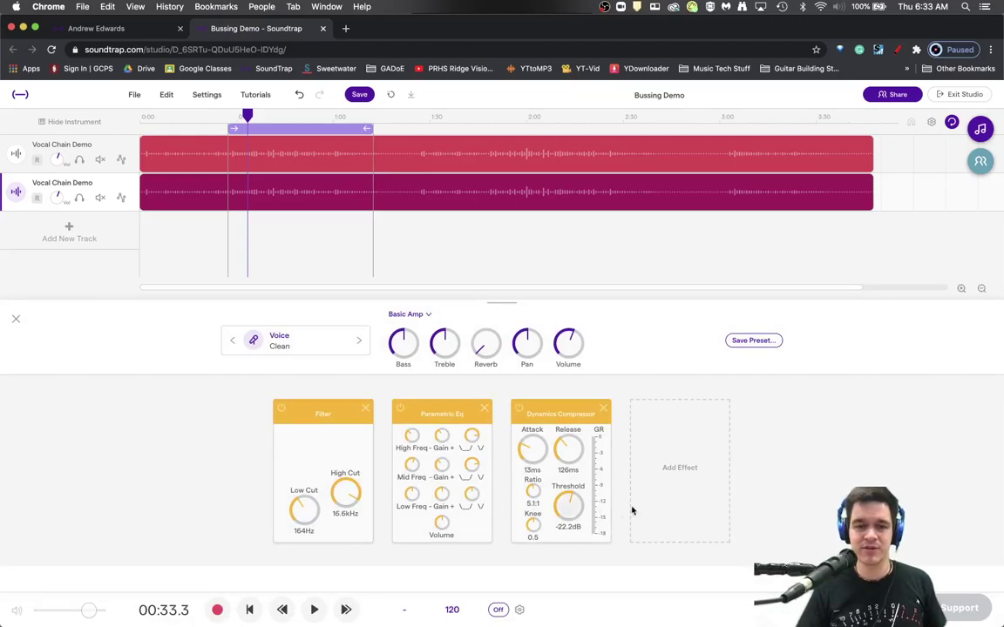
Step: Add a Room reverb set to Medium Plate to the duplicate vocal and audition it
{"action": "left_click", "coordinate": [692, 494]}
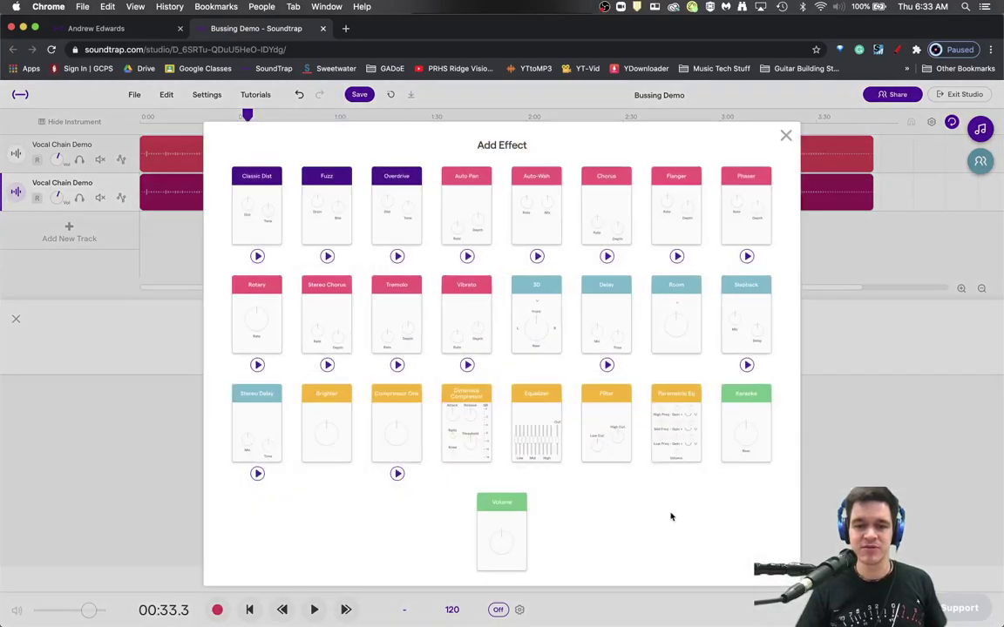
{"action": "left_click", "coordinate": [661, 315]}
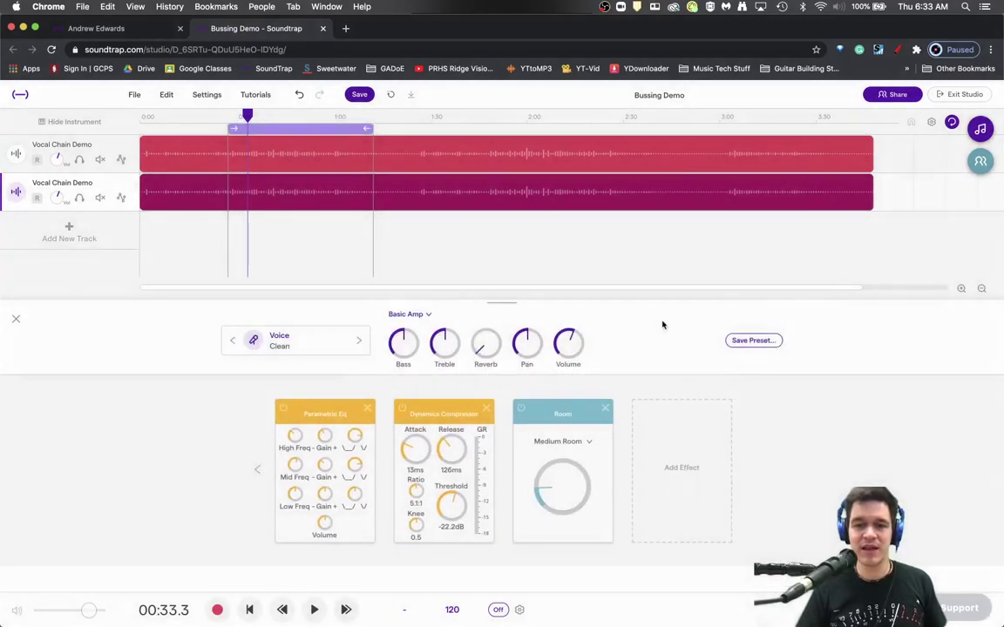
{"action": "left_click", "coordinate": [575, 442]}
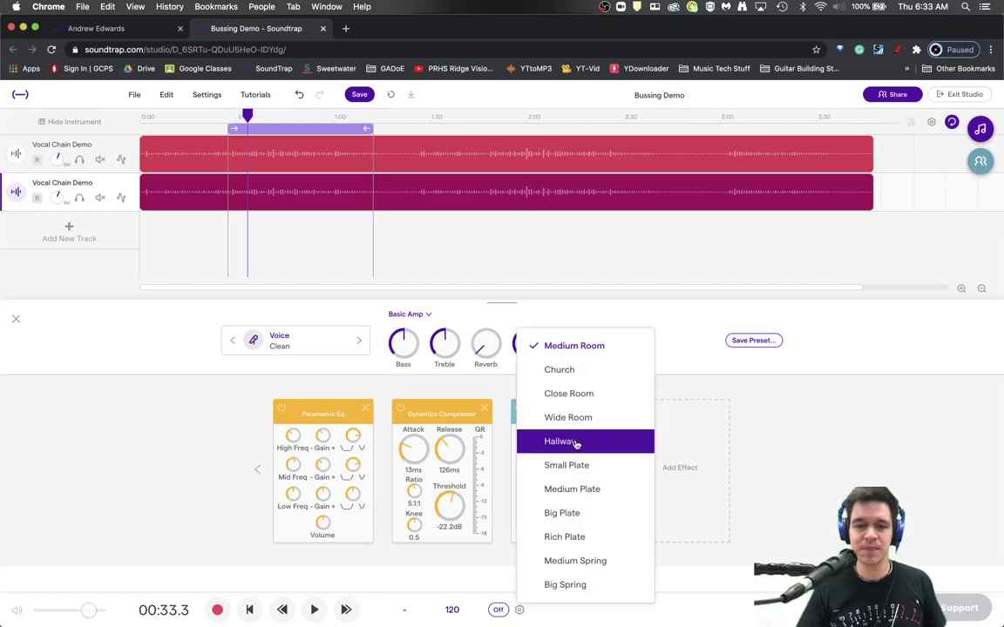
{"action": "left_click", "coordinate": [607, 492]}
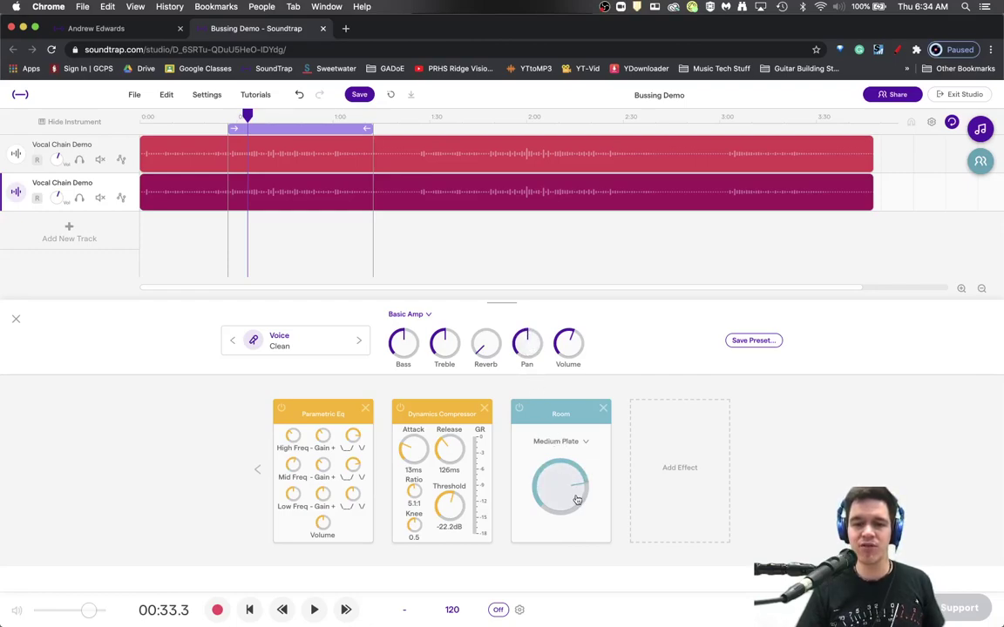
{"action": "key", "text": "space"}
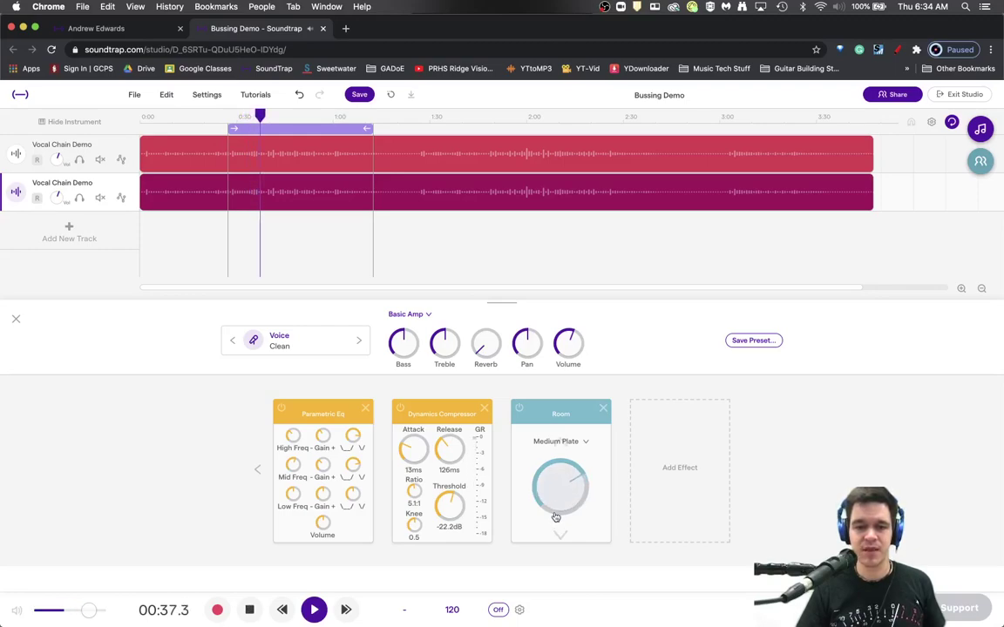
{"action": "key", "text": "space"}
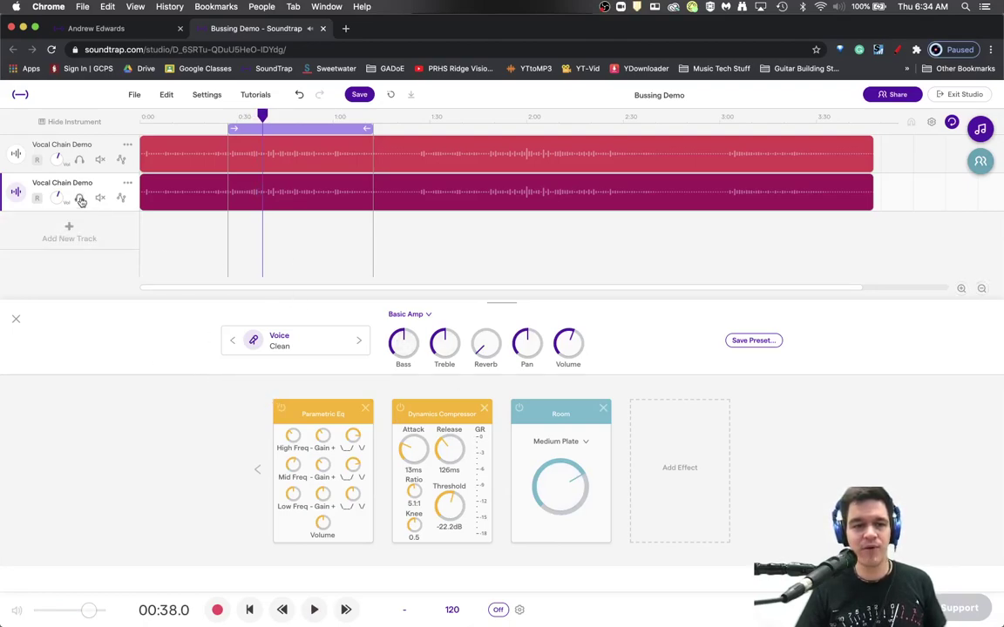
Step: Lower the duplicate vocal track's volume below the original and play back to check the blend
{"action": "left_click_drag", "start_coordinate": [54, 202], "coordinate": [42, 261]}
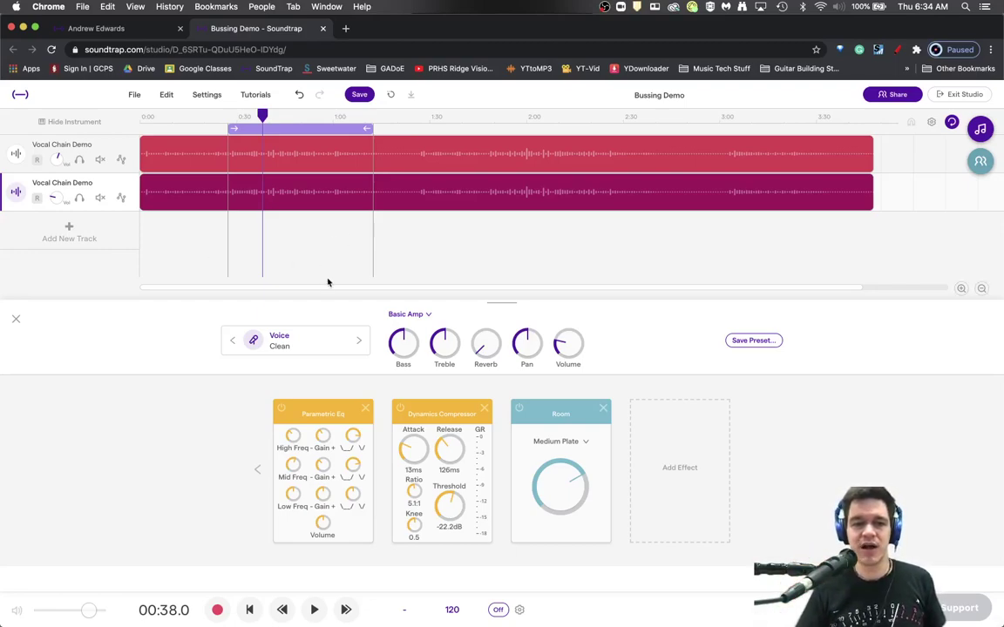
{"action": "left_click_drag", "start_coordinate": [56, 200], "coordinate": [49, 209]}
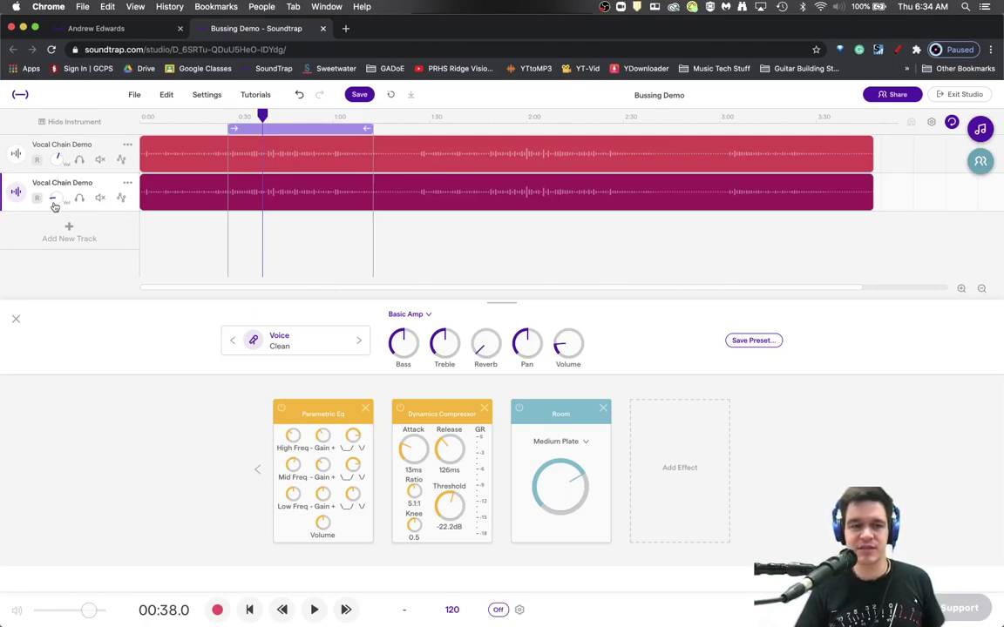
{"action": "key", "text": "space"}
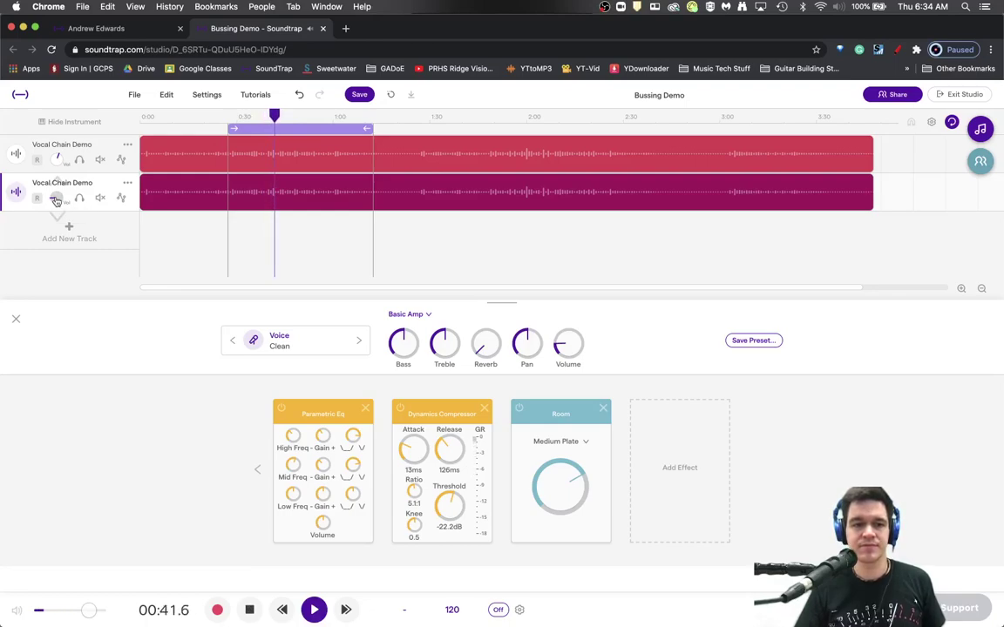
{"action": "key", "text": "space"}
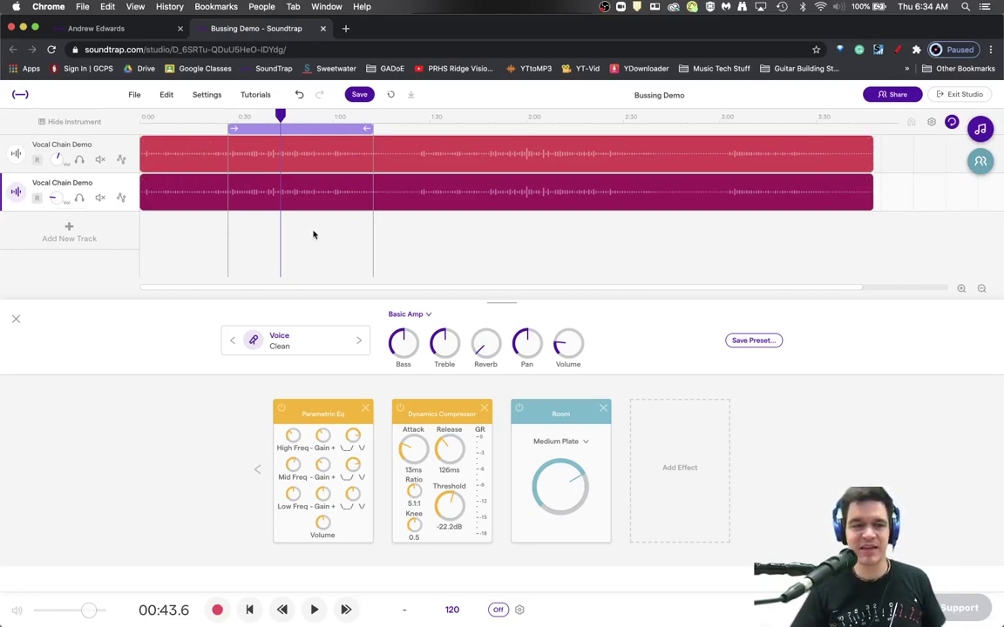
Step: Rename the duplicate track to 'VOX Verb' and lower its volume slightly
{"action": "double_click", "coordinate": [79, 185]}
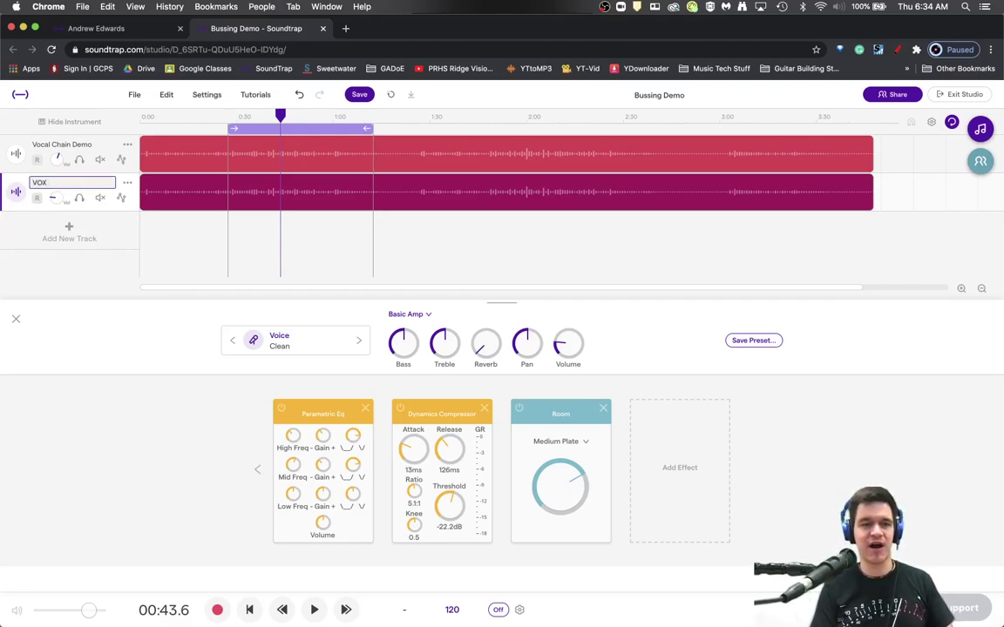
{"action": "key", "text": "Return"}
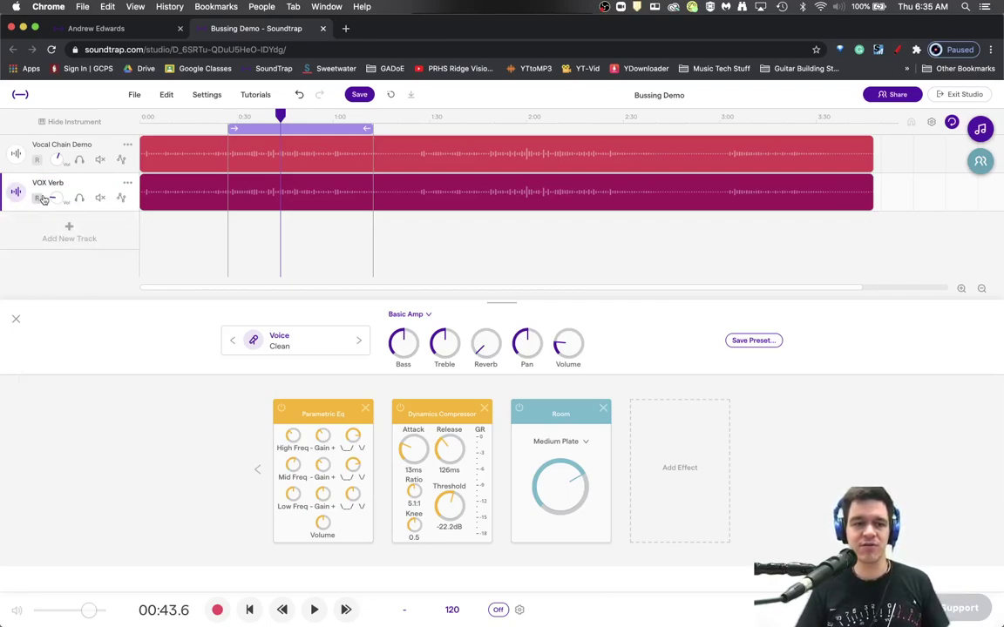
{"action": "left_click_drag", "start_coordinate": [50, 193], "coordinate": [230, 254]}
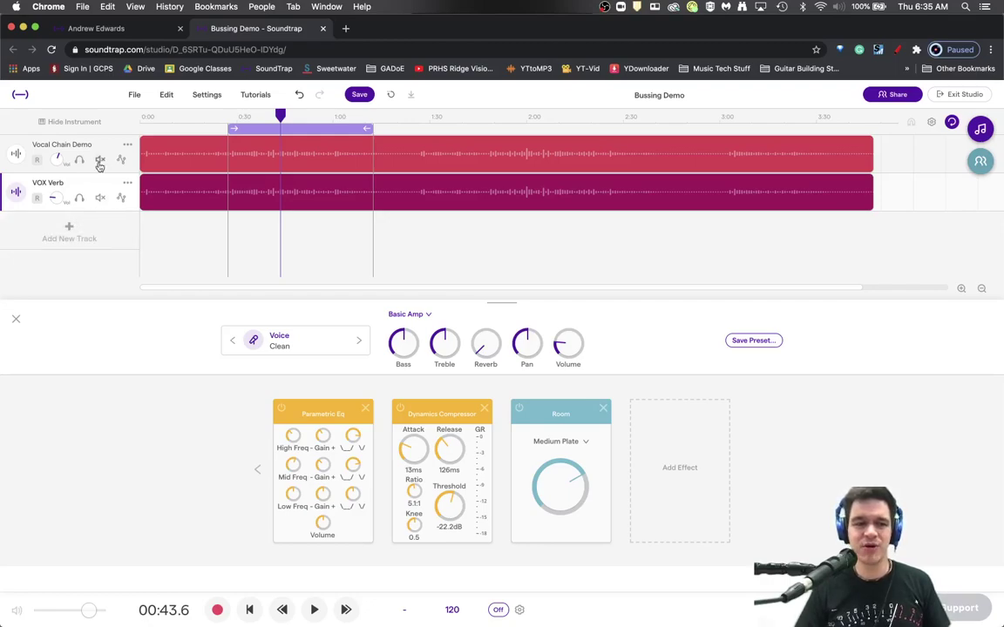
Step: Duplicate the Vocal Chain Demo track again and name the track 'Vox Saturation'
{"action": "left_click", "coordinate": [126, 146]}
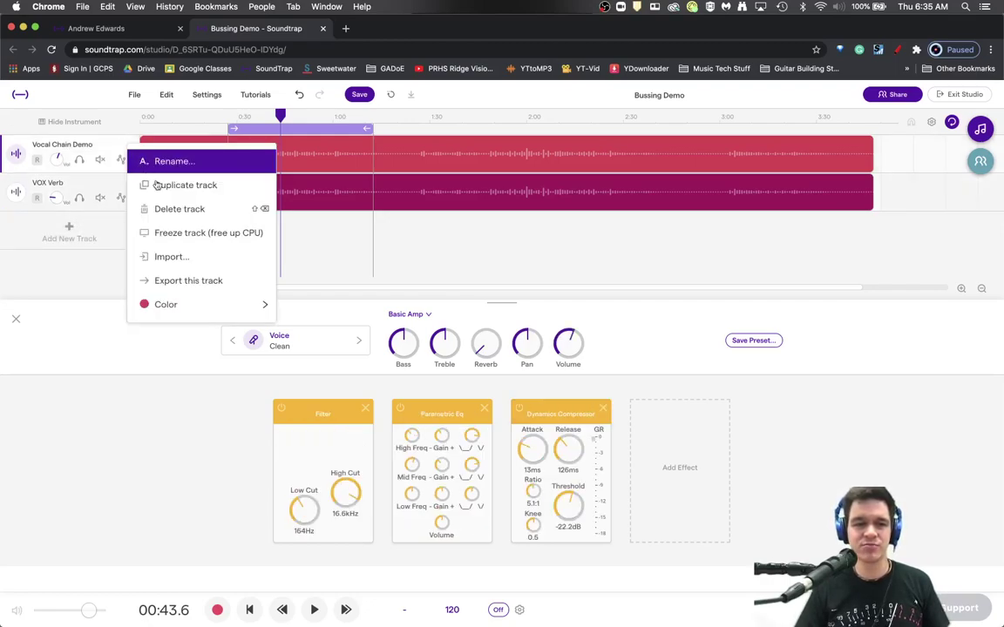
{"action": "left_click", "coordinate": [203, 189]}
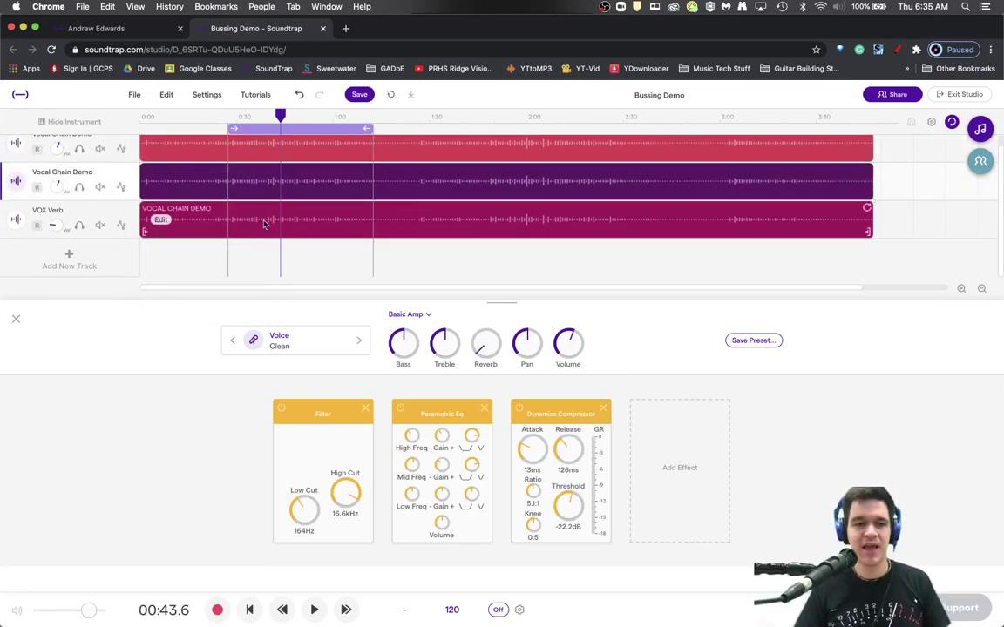
{"action": "double_click", "coordinate": [85, 171]}
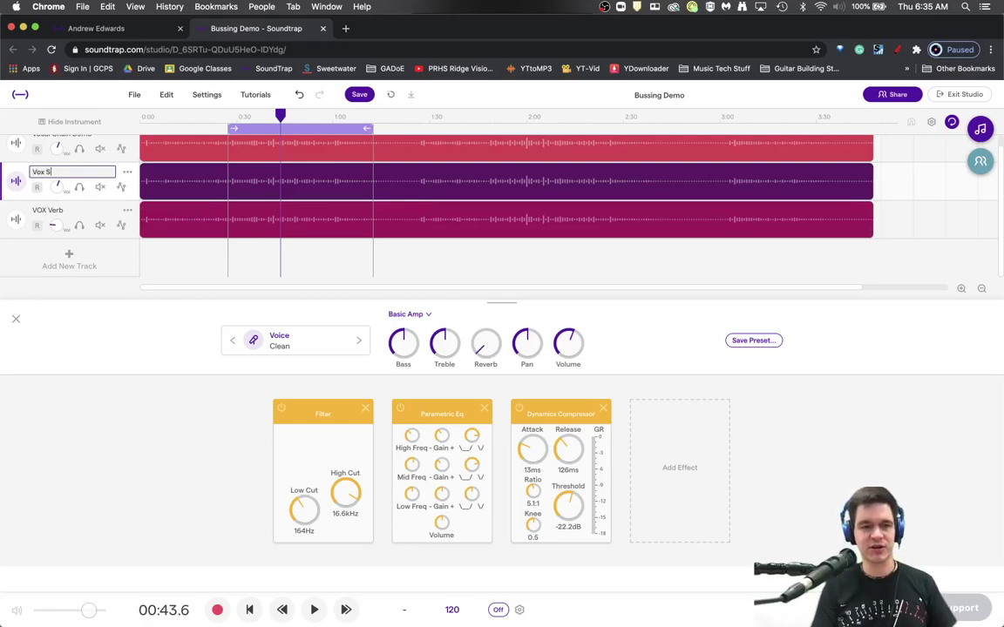
{"action": "key", "text": "Return"}
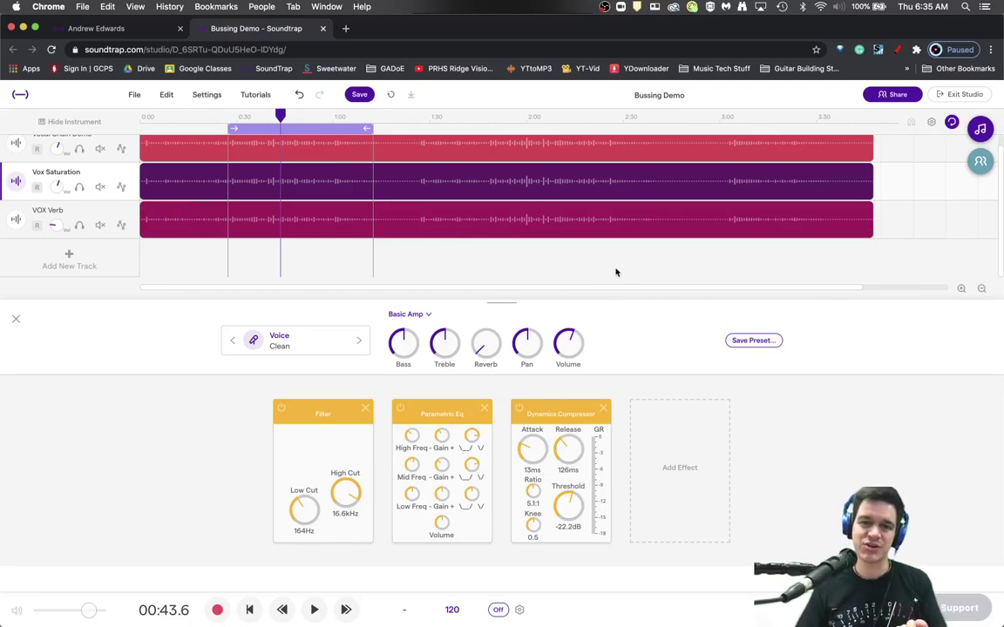
Step: Add a Classic Dist effect to Vox Saturation and turn its Tone knob up
{"action": "left_click", "coordinate": [678, 470]}
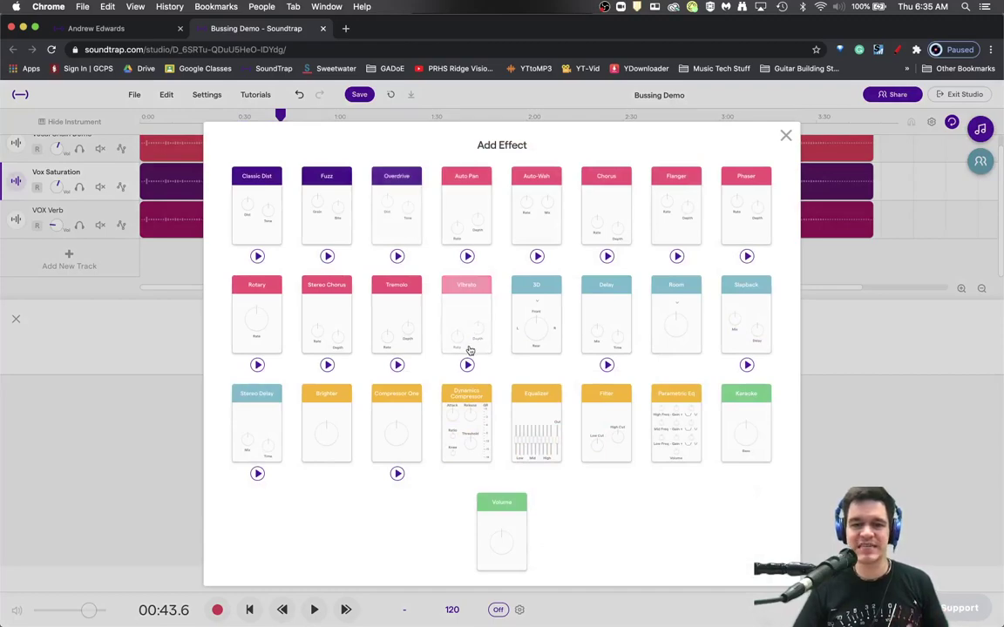
{"action": "left_click", "coordinate": [246, 212]}
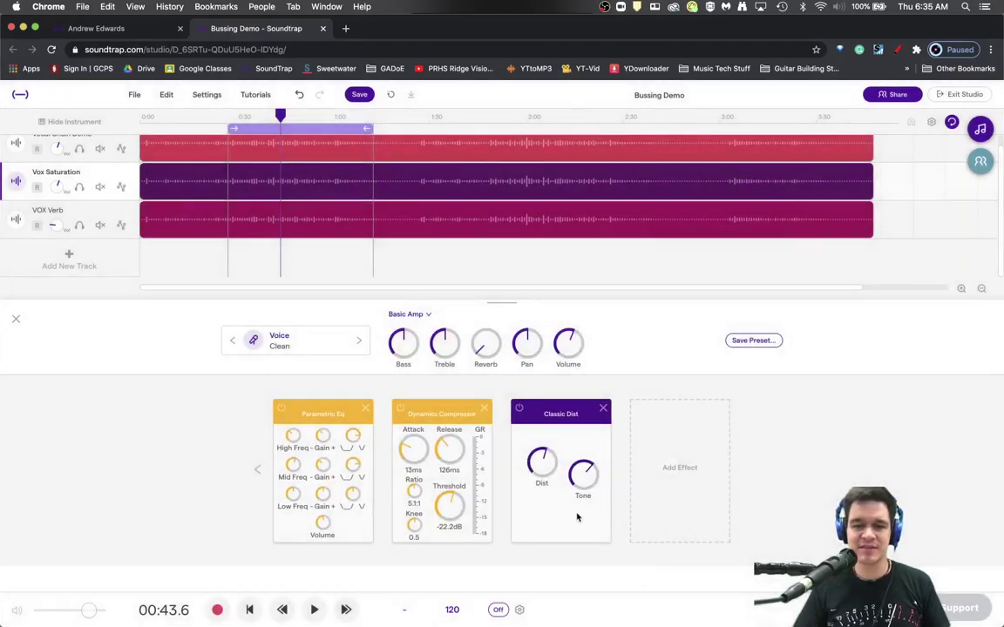
{"action": "left_click_drag", "start_coordinate": [583, 475], "coordinate": [584, 462]}
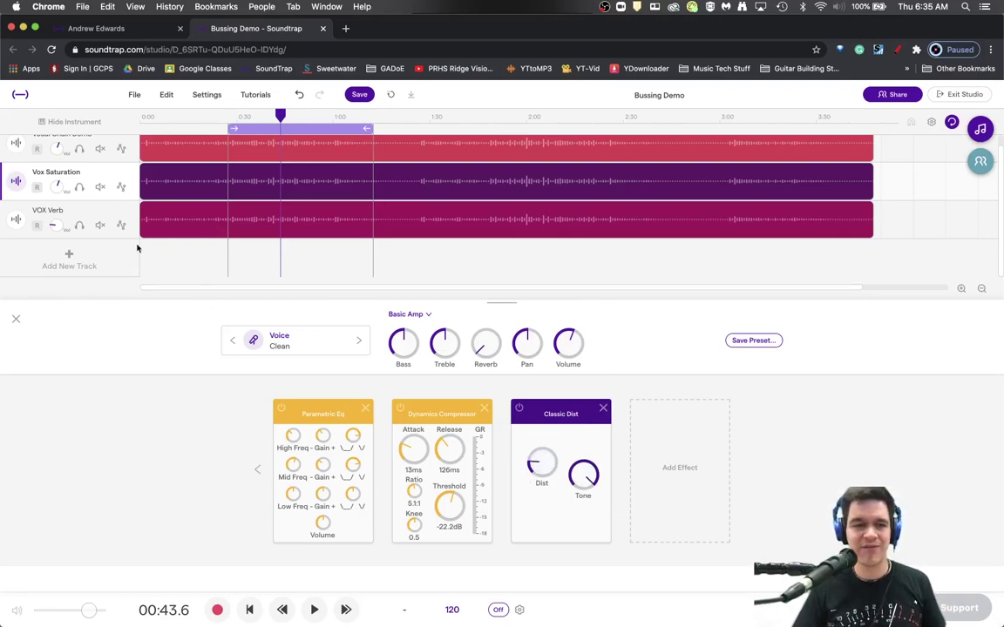
Step: Solo Vox Saturation and play it alone while setting the Classic Dist amount low
{"action": "left_click", "coordinate": [79, 187]}
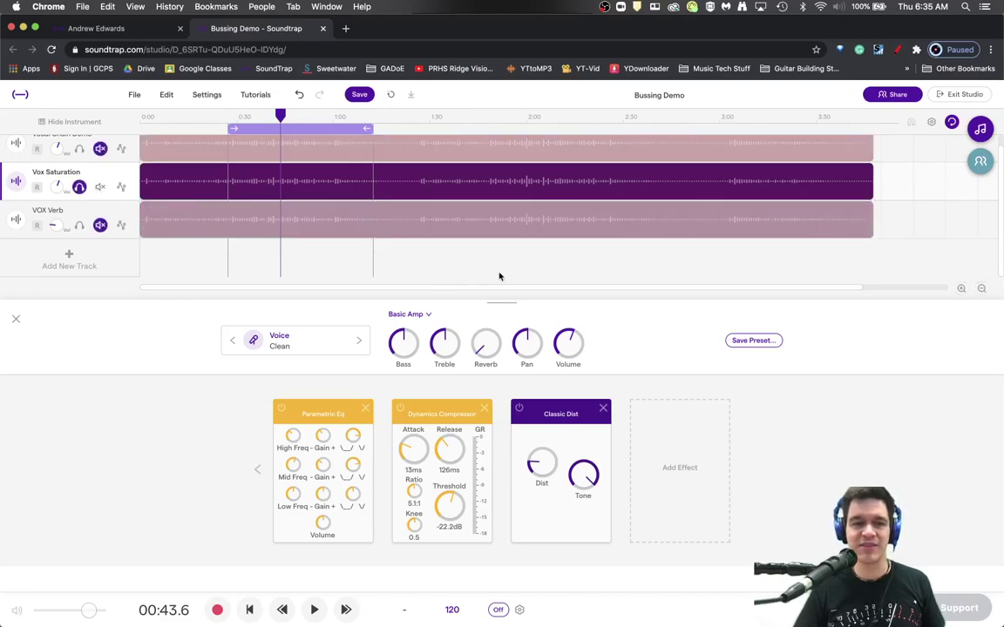
{"action": "key", "text": "space"}
{"action": "left_click_drag", "start_coordinate": [558, 476], "coordinate": [540, 481]}
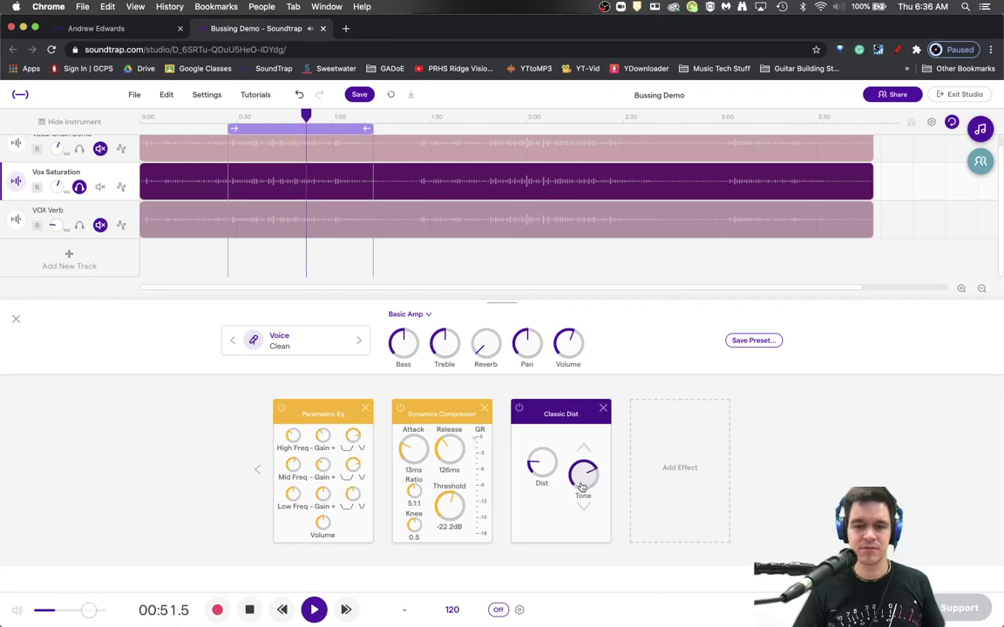
{"action": "key", "text": "space"}
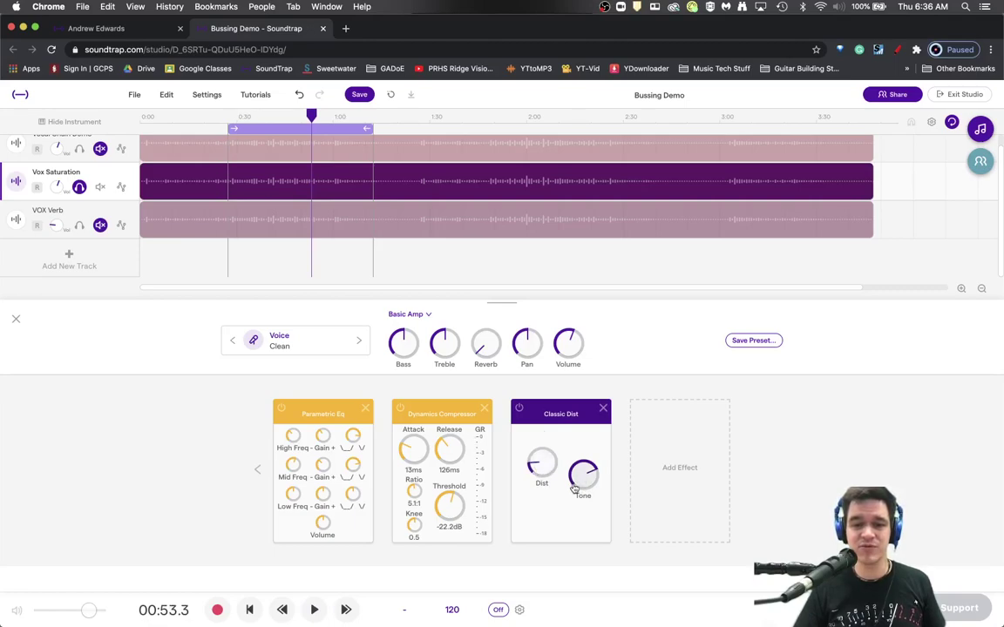
{"action": "left_click_drag", "start_coordinate": [535, 472], "coordinate": [539, 476]}
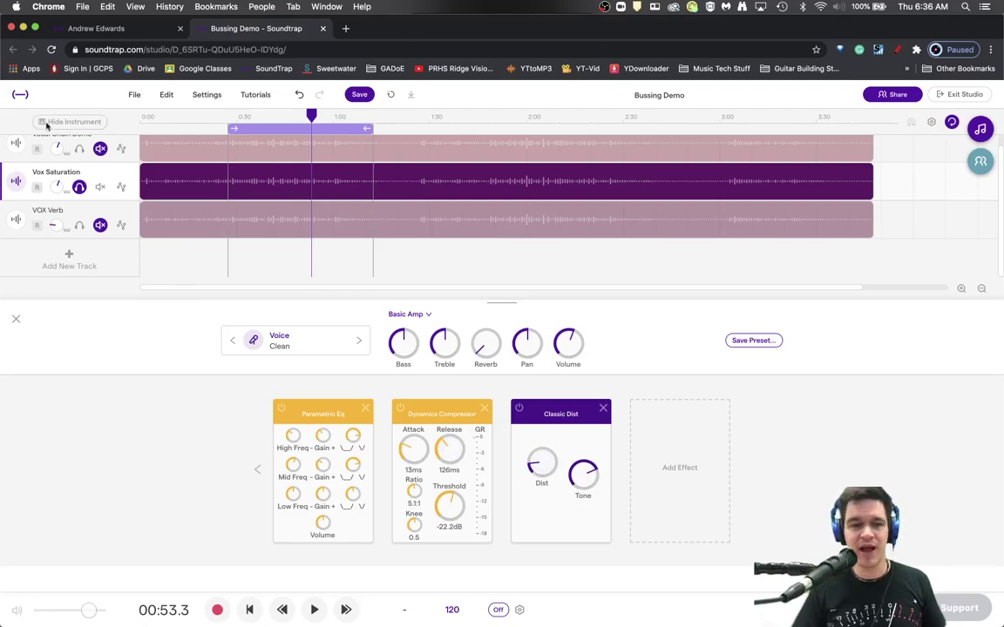
Step: Unsolo Vox Saturation and turn its volume down low while playing the full mix
{"action": "left_click", "coordinate": [79, 186]}
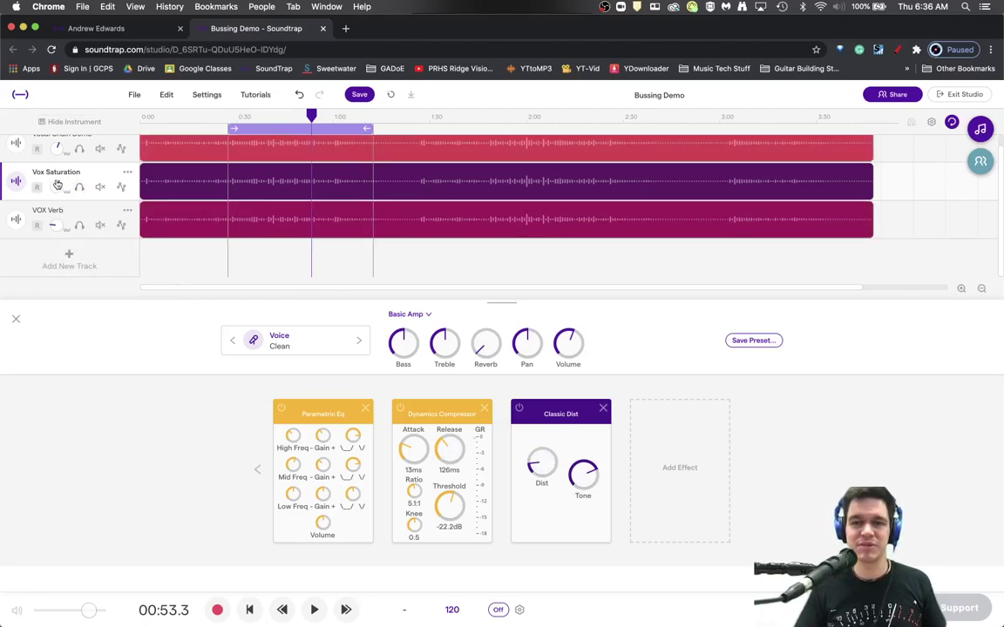
{"action": "key", "text": "space"}
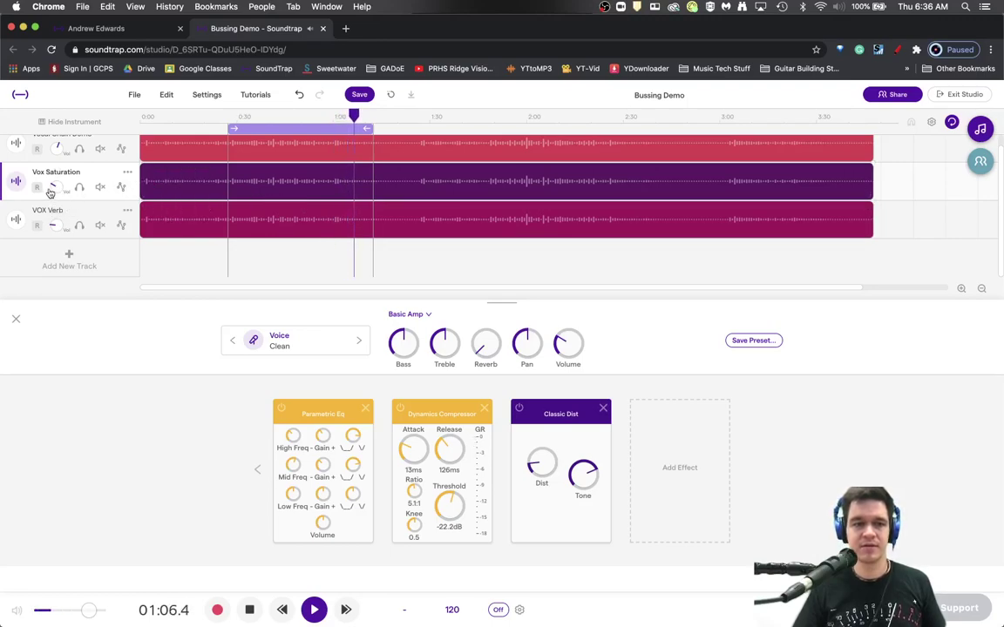
{"action": "left_click_drag", "start_coordinate": [50, 194], "coordinate": [53, 202]}
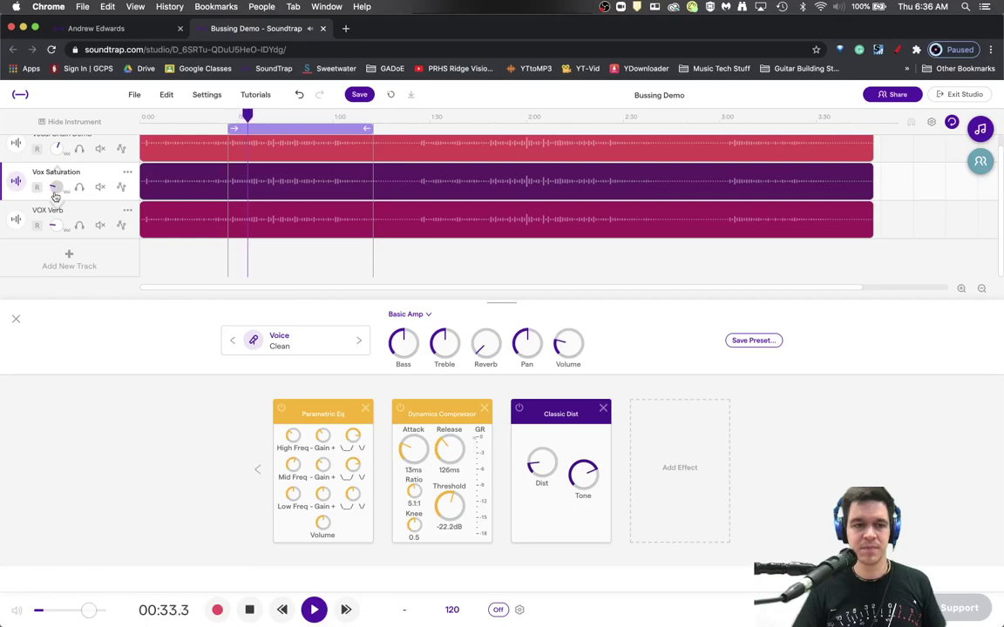
{"action": "key", "text": "space"}
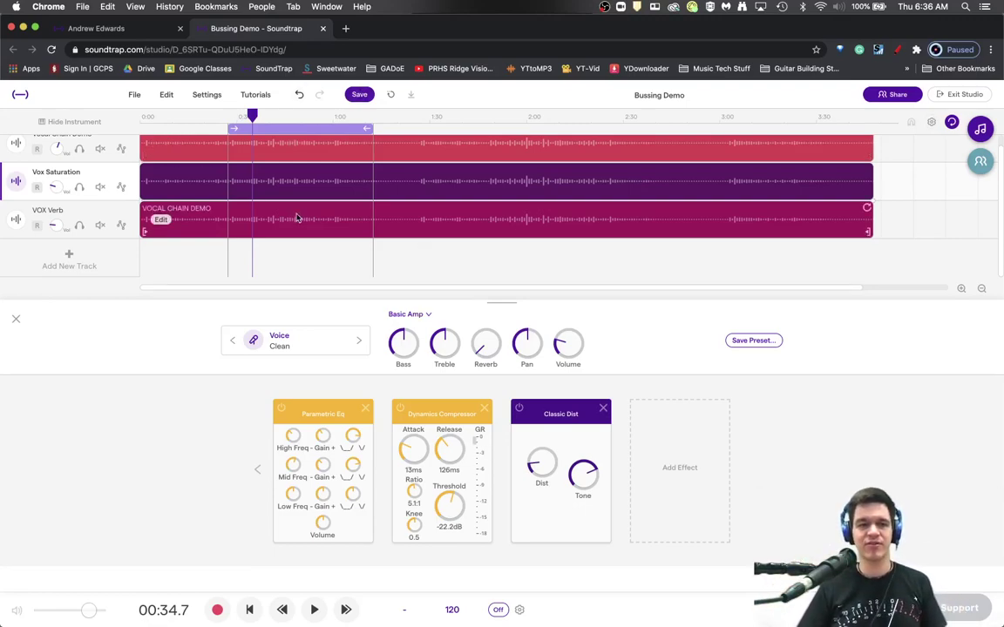
Step: Bring back the Vocal Chain Demo track's Filter, Parametric EQ and Compressor chain, dismissing its options menu
{"action": "scroll", "coordinate": [297, 218], "scroll_direction": "up", "scroll_amount": 1}
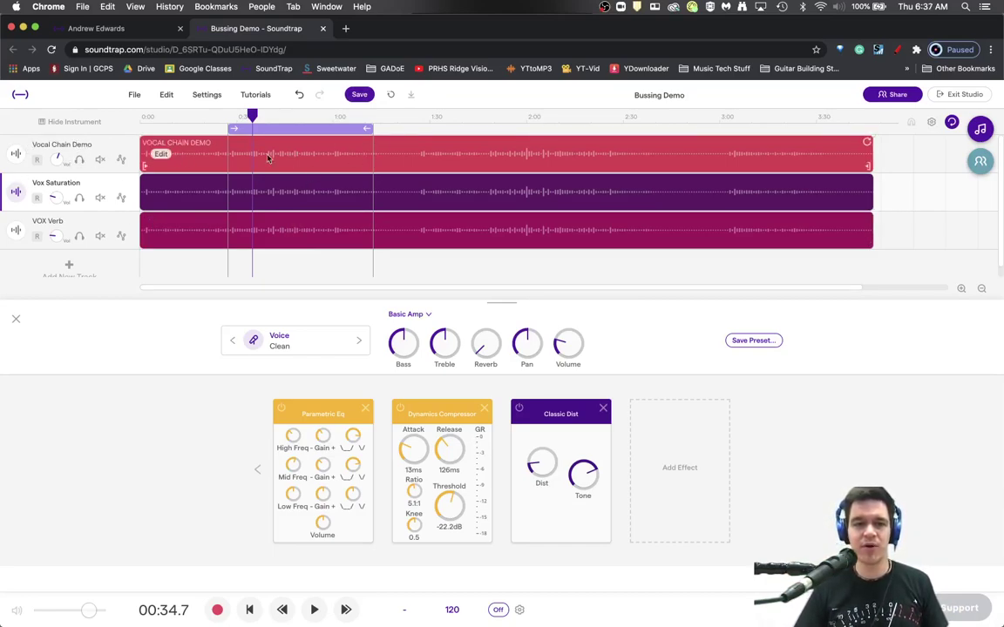
{"action": "right_click", "coordinate": [122, 144]}
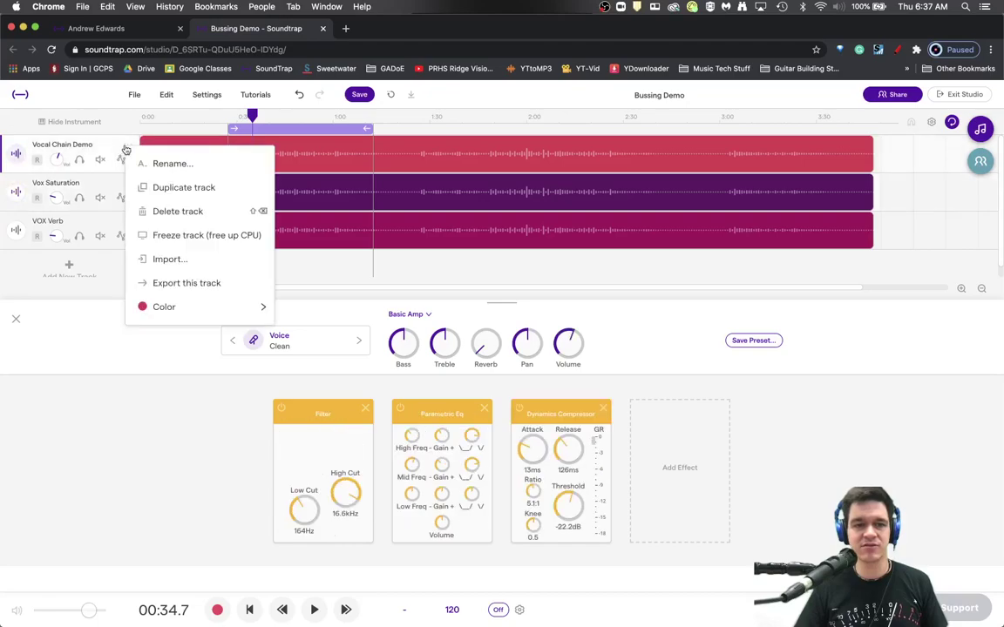
{"action": "left_click", "coordinate": [583, 276]}
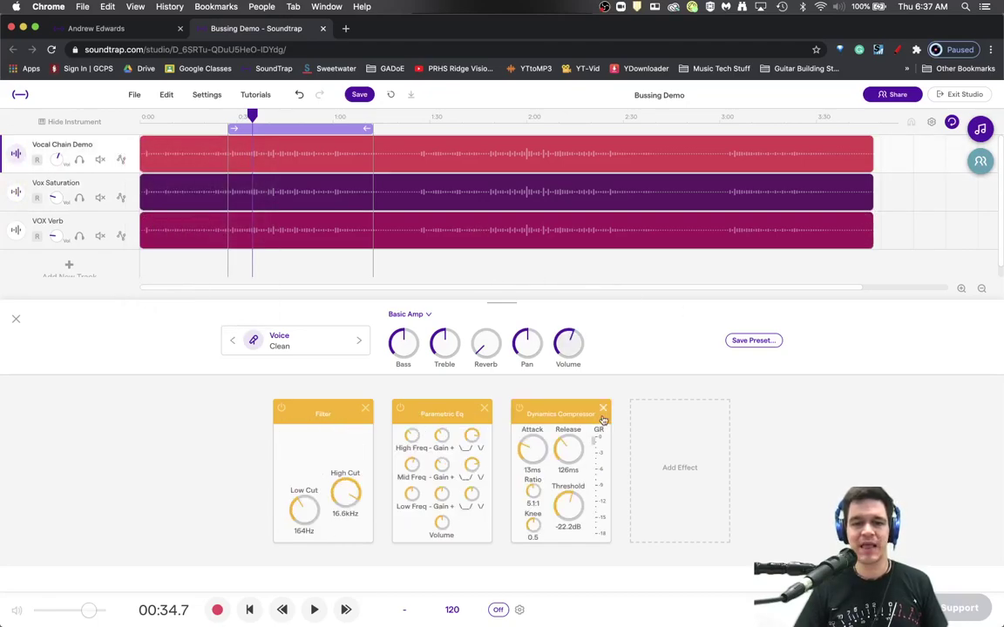